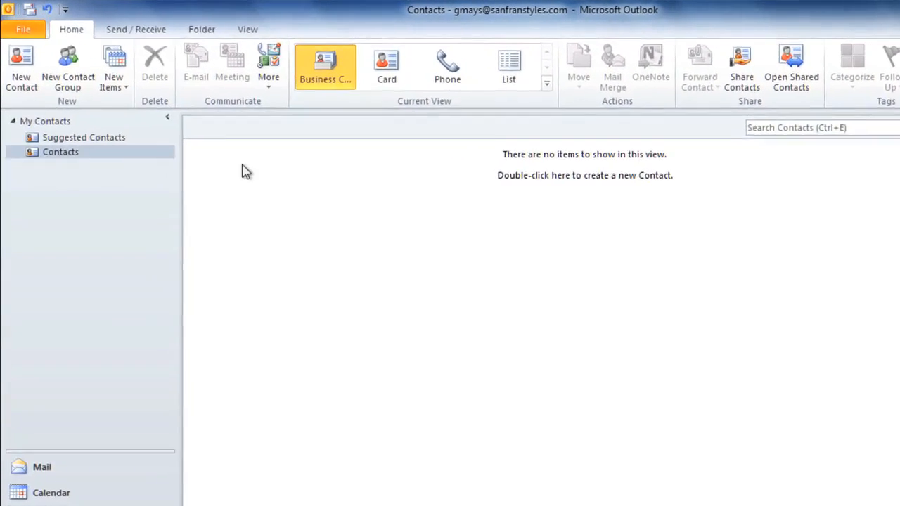
Step: Start the contacts import wizard from the File menu, then cancel it without importing
left_click(46, 33)
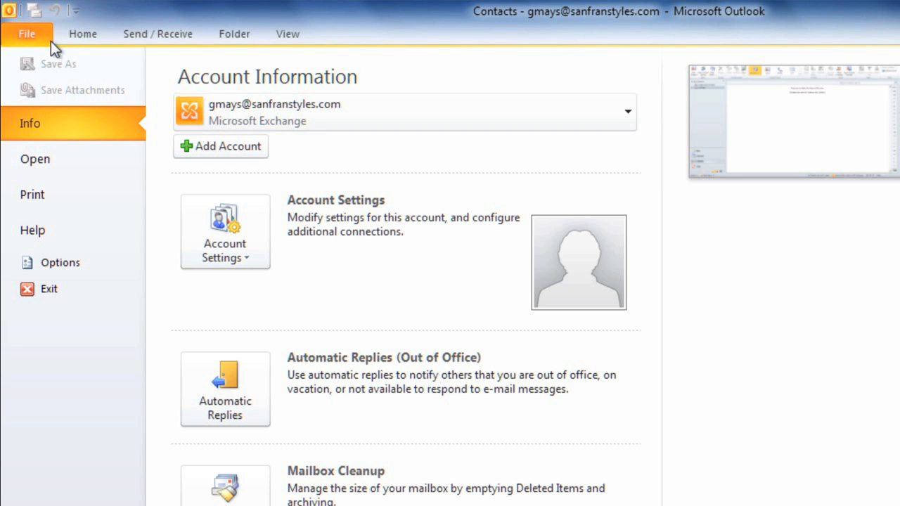
left_click(78, 155)
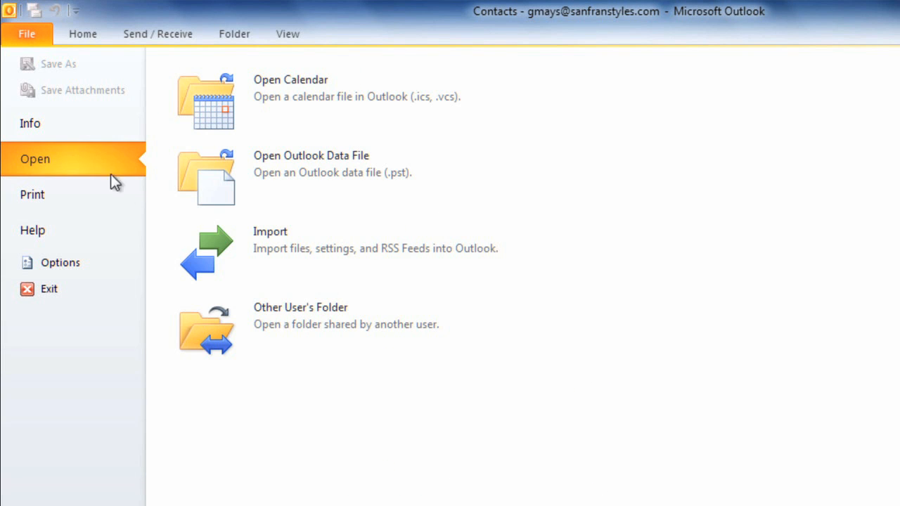
left_click(205, 264)
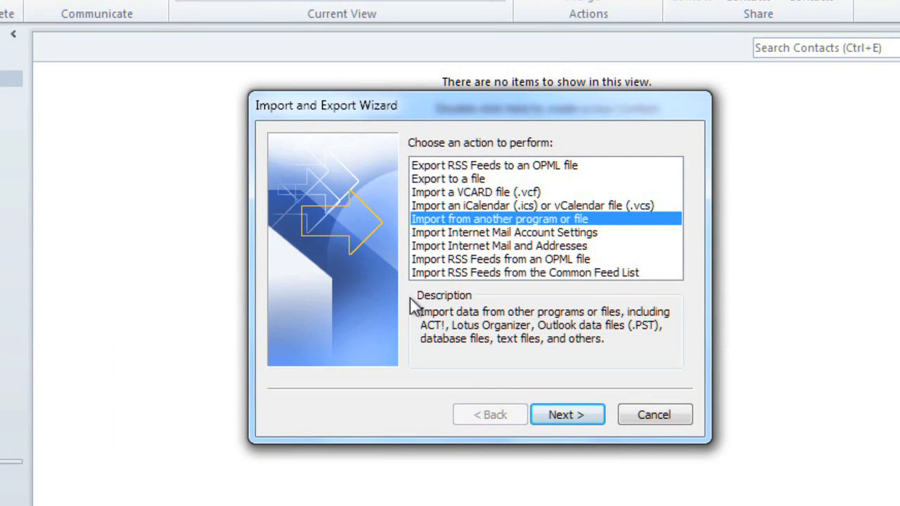
left_click(639, 416)
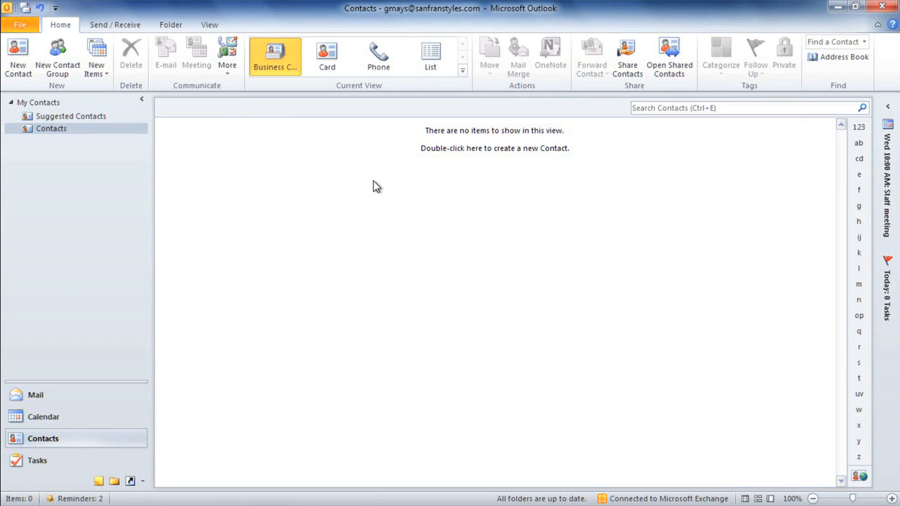
Step: Create a new contact with the sales team leader's full name and e-mail address
double_click(373, 185)
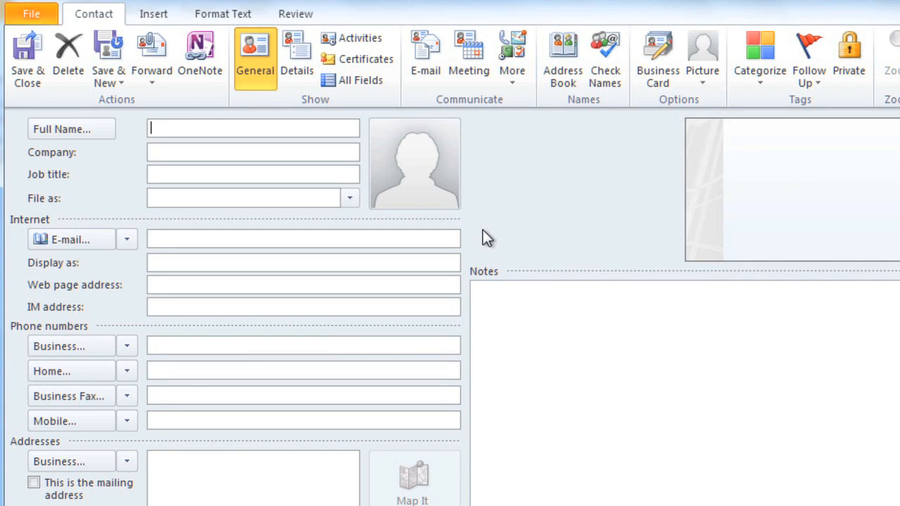
key("Tab")
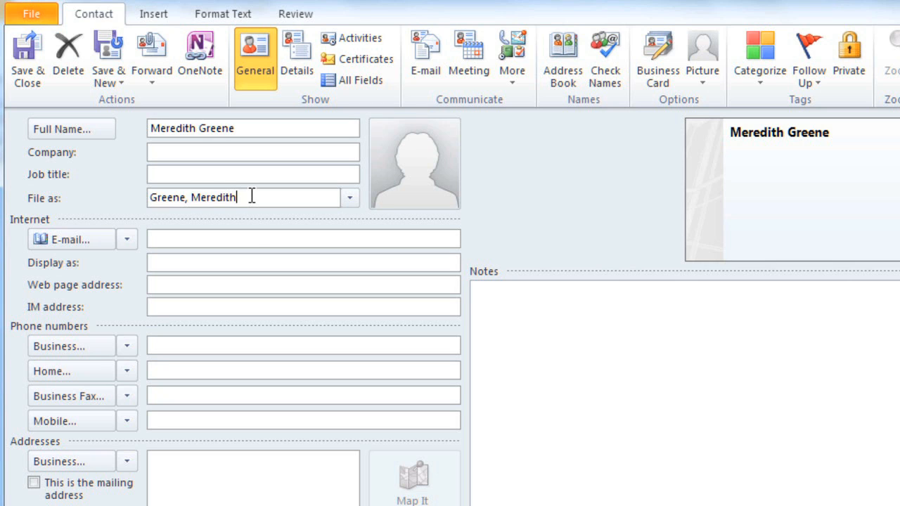
left_click(249, 239)
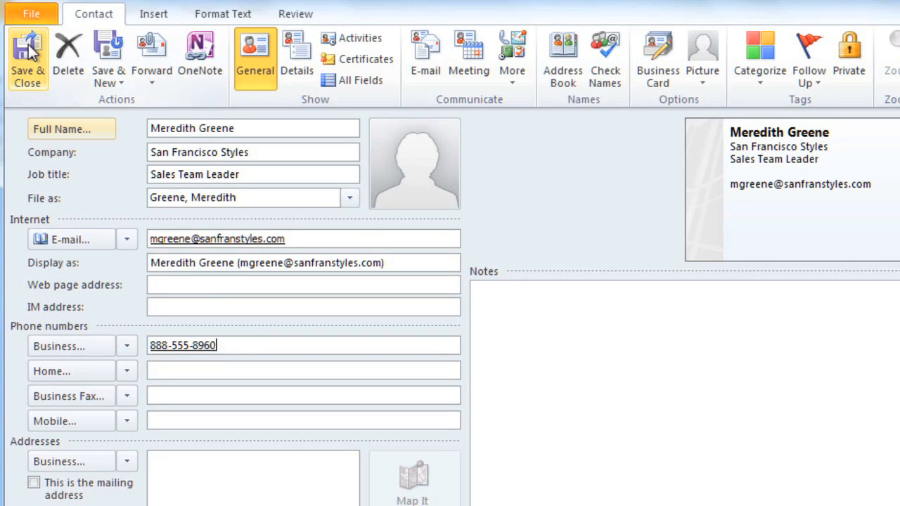
Step: Save the sales leader contact, then enter and save the Social Media Specialist contact
left_click(115, 53)
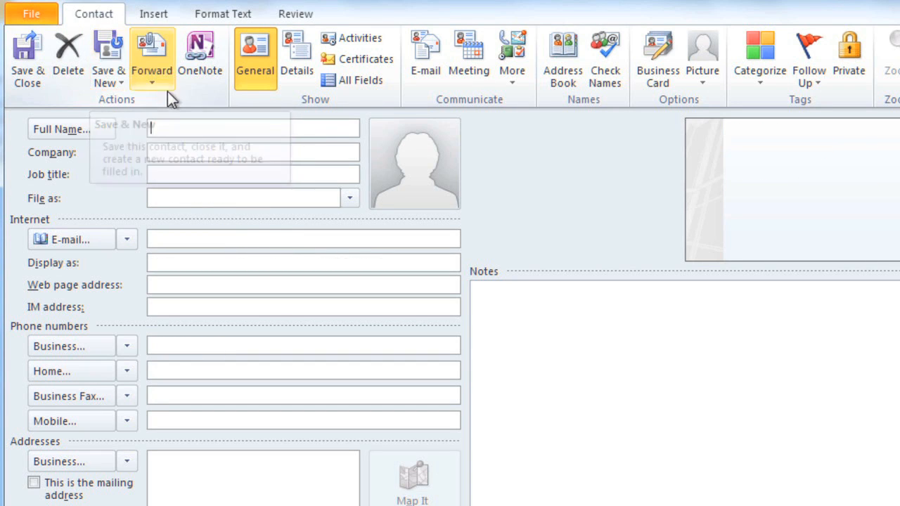
left_click(181, 122)
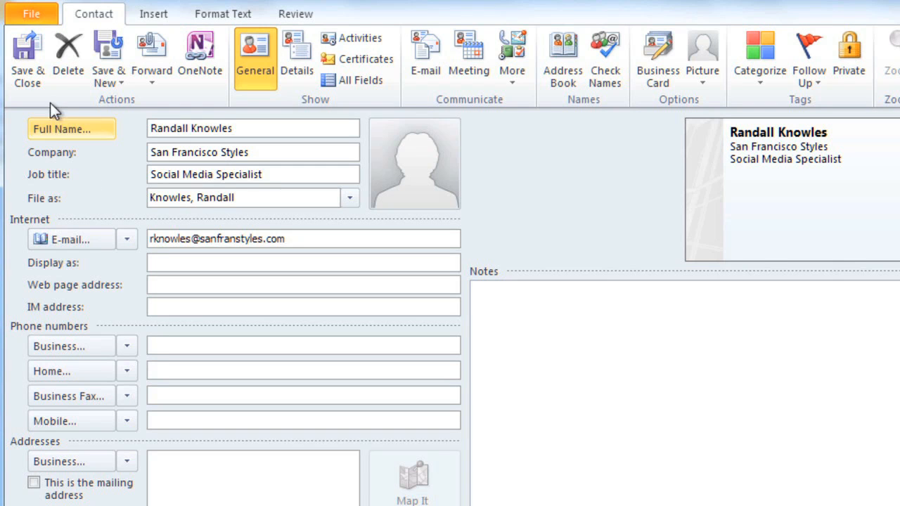
left_click(27, 59)
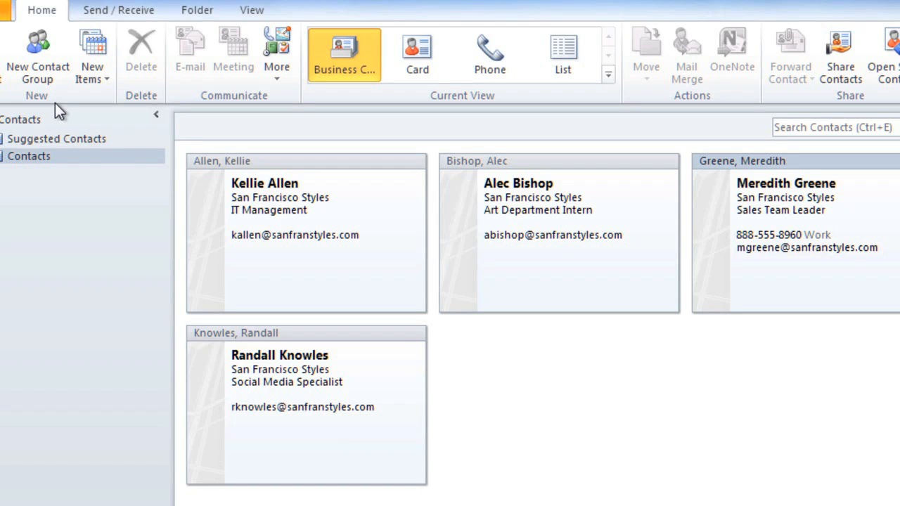
Step: Add a business phone number to the IT Management contact and save it
double_click(257, 243)
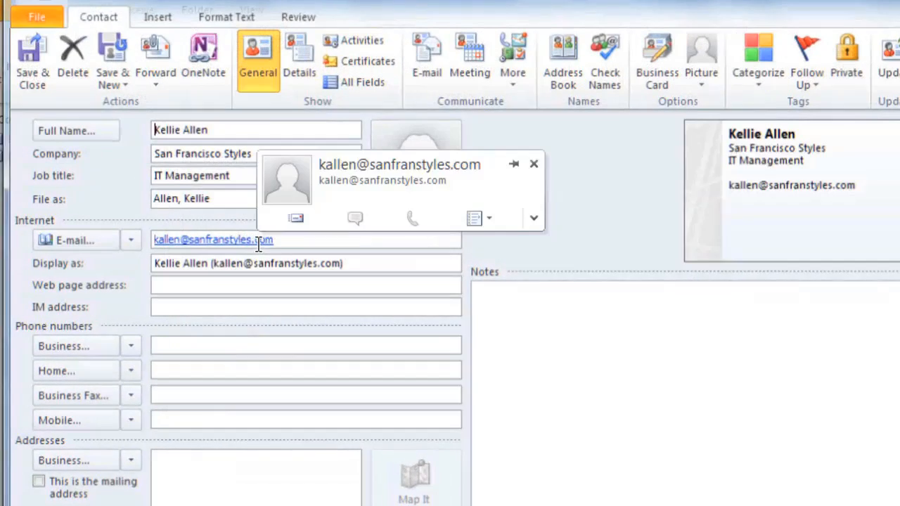
left_click(257, 346)
type("888-555-4592")
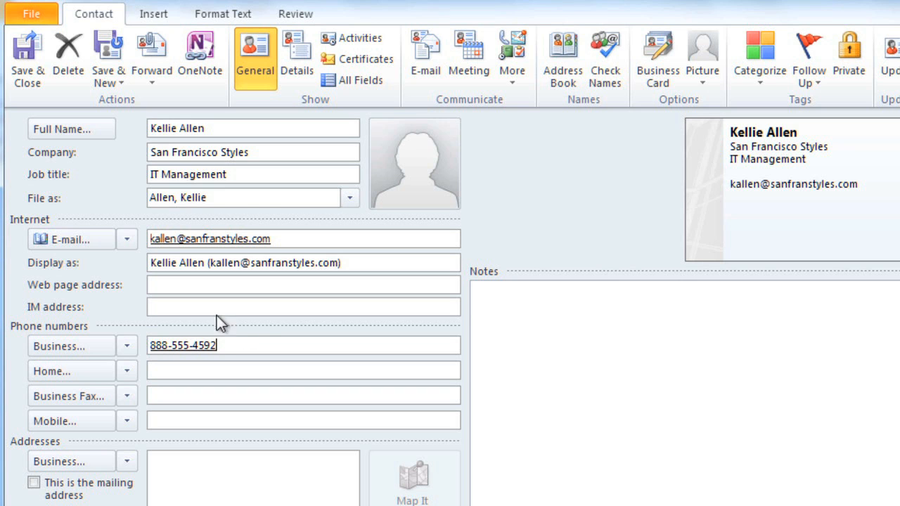
left_click(27, 54)
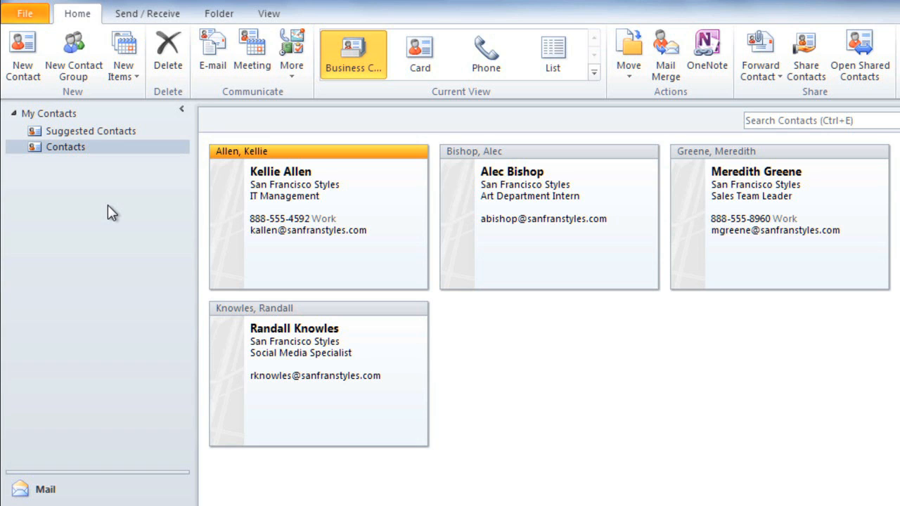
Step: Create and save a 'Corporate Office' group with the Art Department Intern, Sales Team Leader and Social Media Specialist
left_click(76, 47)
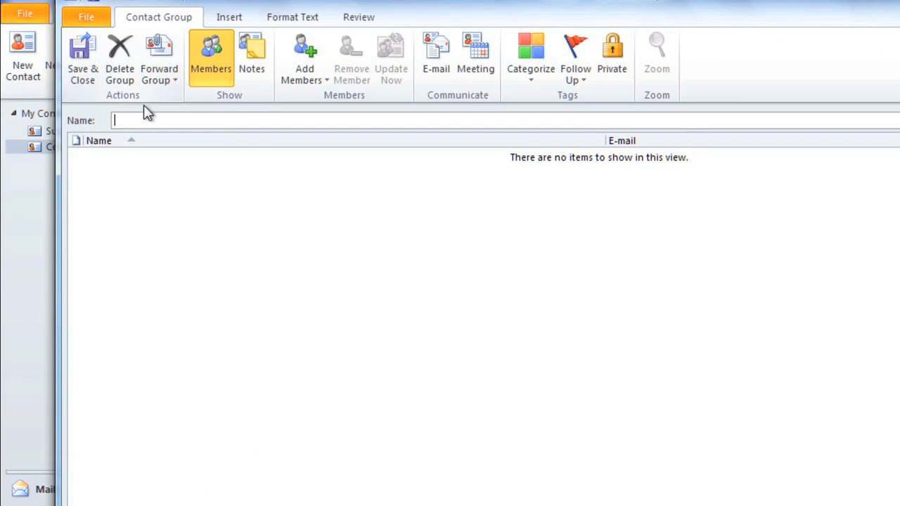
type("Corporate Office")
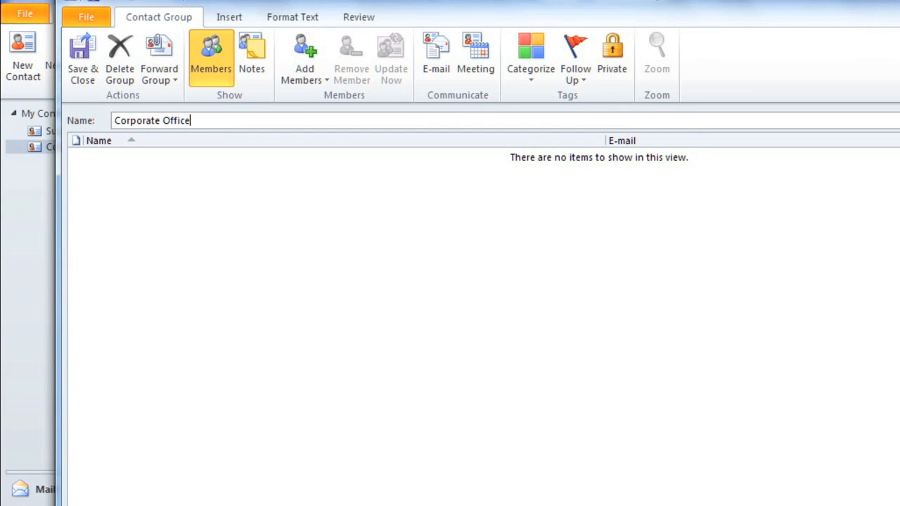
left_click(305, 56)
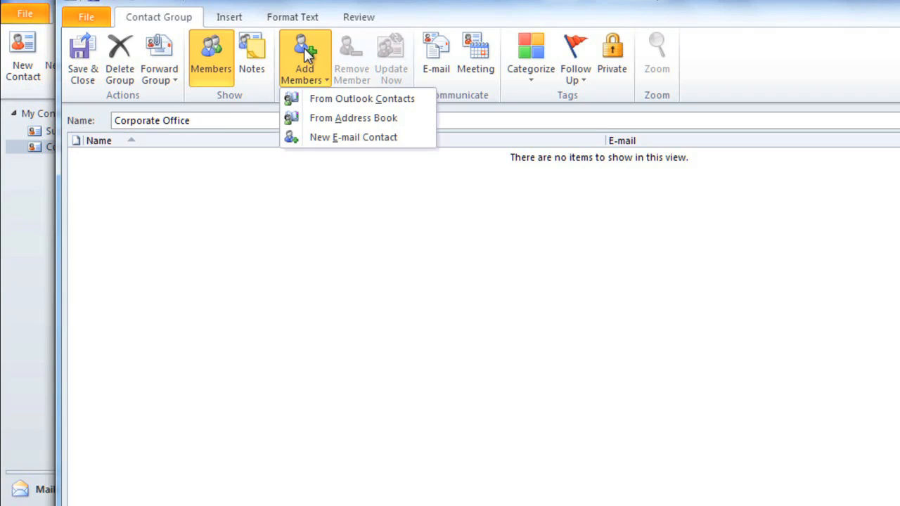
left_click(312, 106)
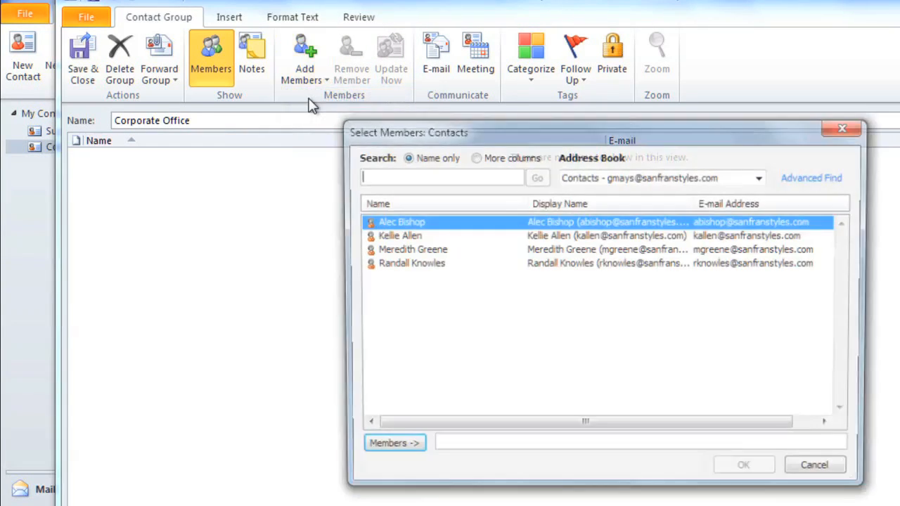
double_click(385, 222)
double_click(390, 250)
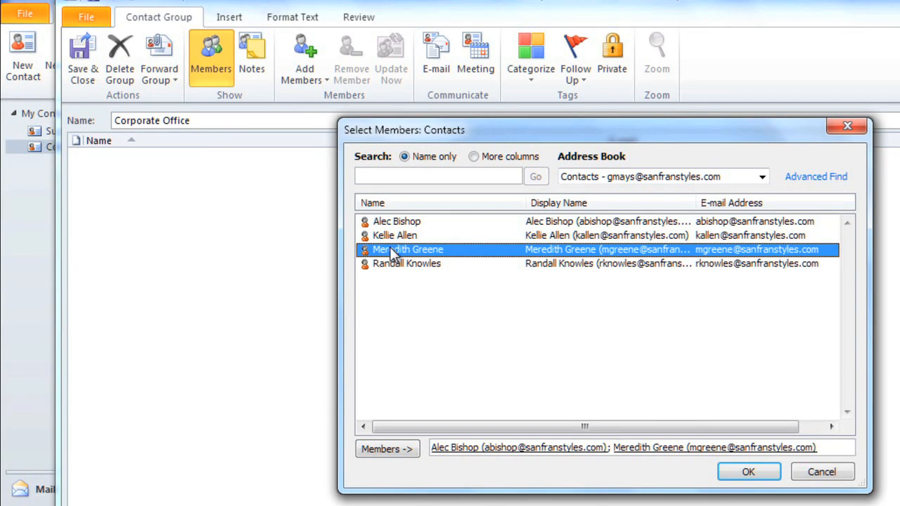
double_click(393, 263)
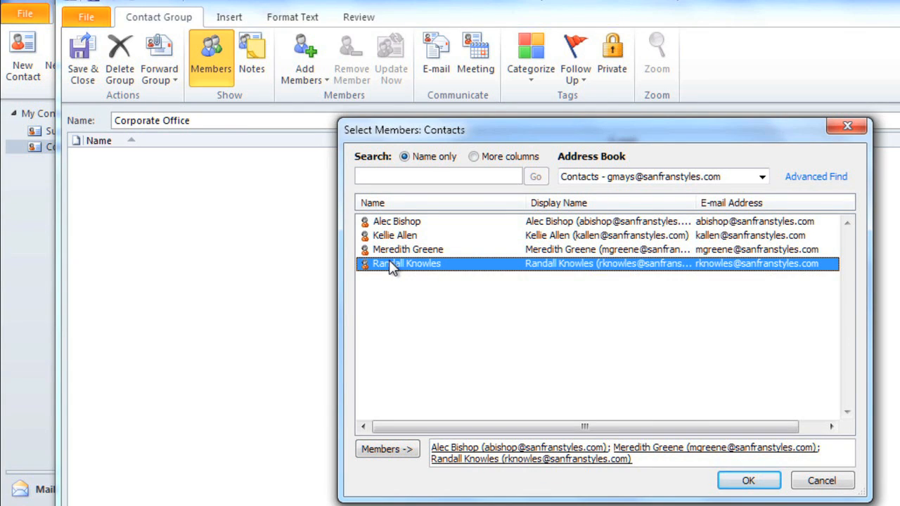
left_click(731, 483)
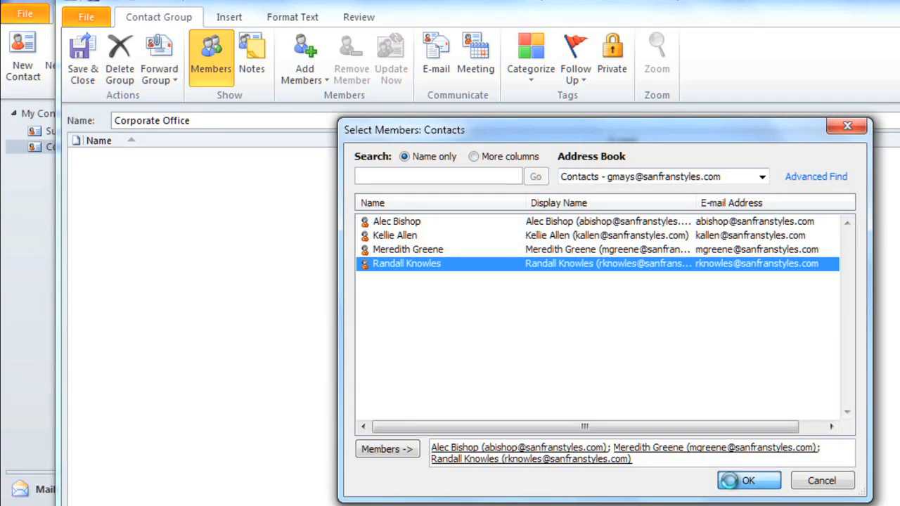
left_click(84, 50)
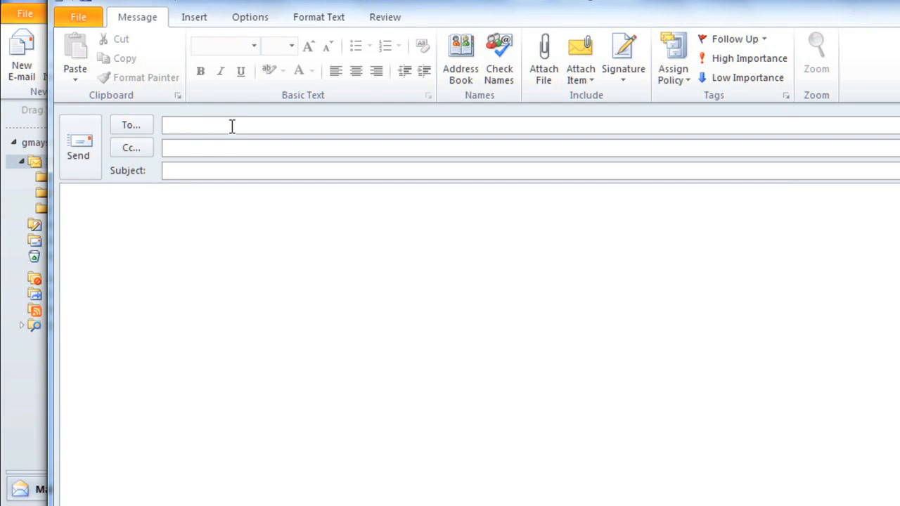
Step: Address the new message to Corporate Office via 'corpor' autocomplete
type("corpor")
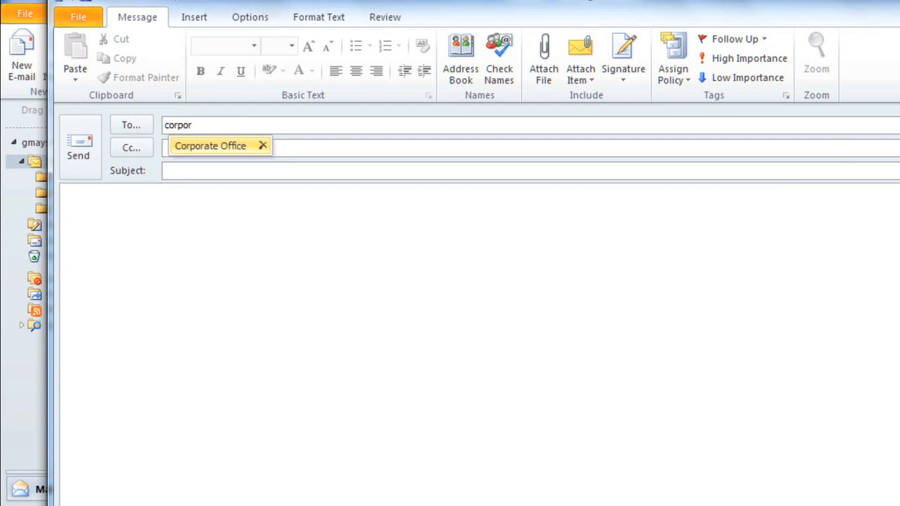
left_click(228, 148)
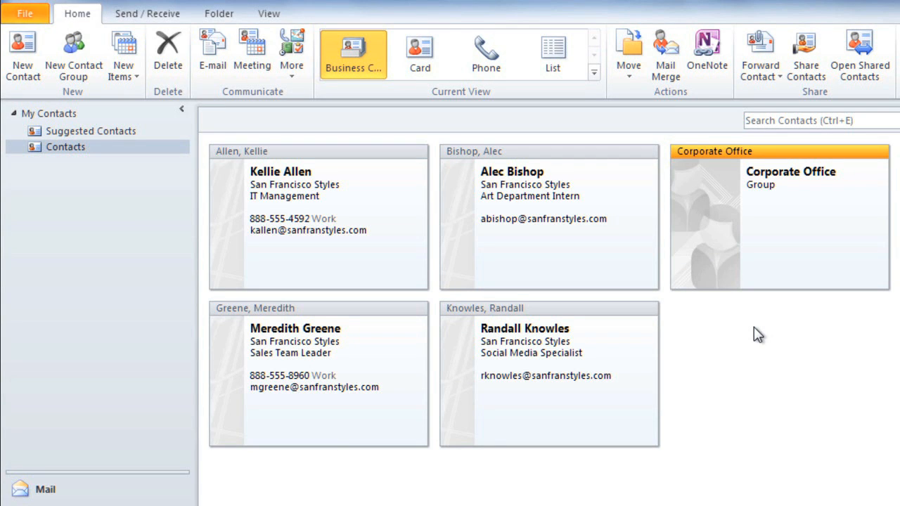
double_click(763, 235)
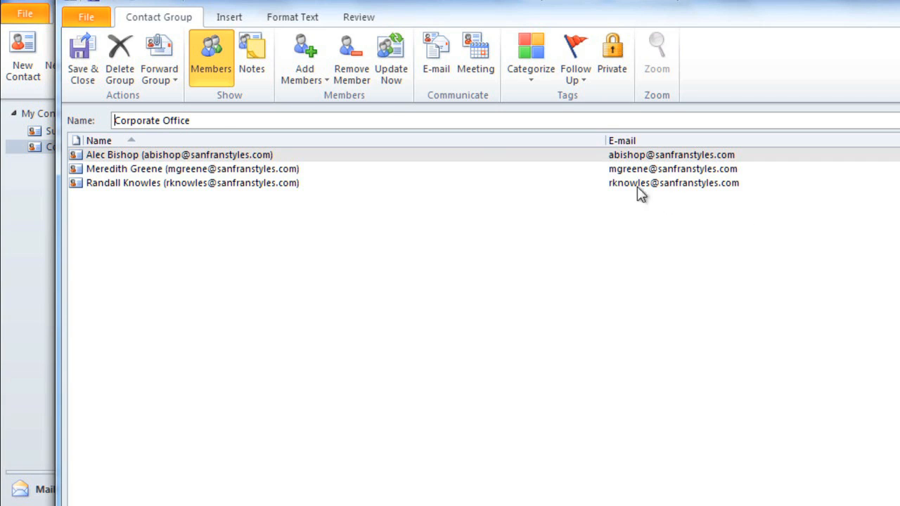
left_click(385, 52)
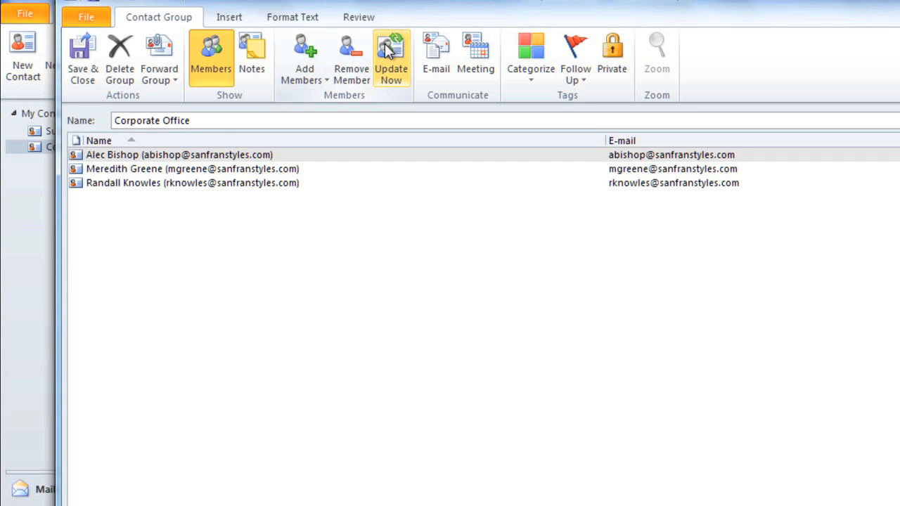
left_click(83, 50)
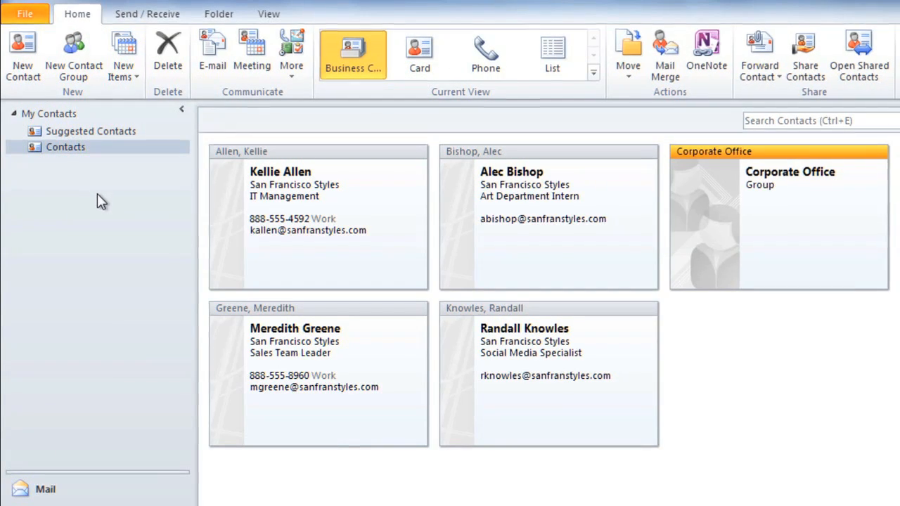